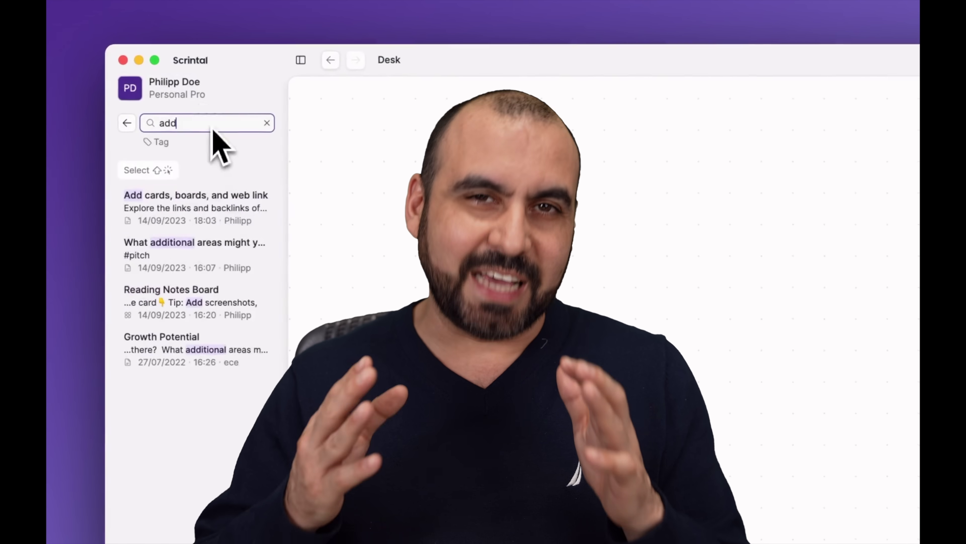
Step: Search 'Scrintal mac app' and drag the result onto the desk as a link card
left_click(177, 213, "shift")
left_click(243, 170)
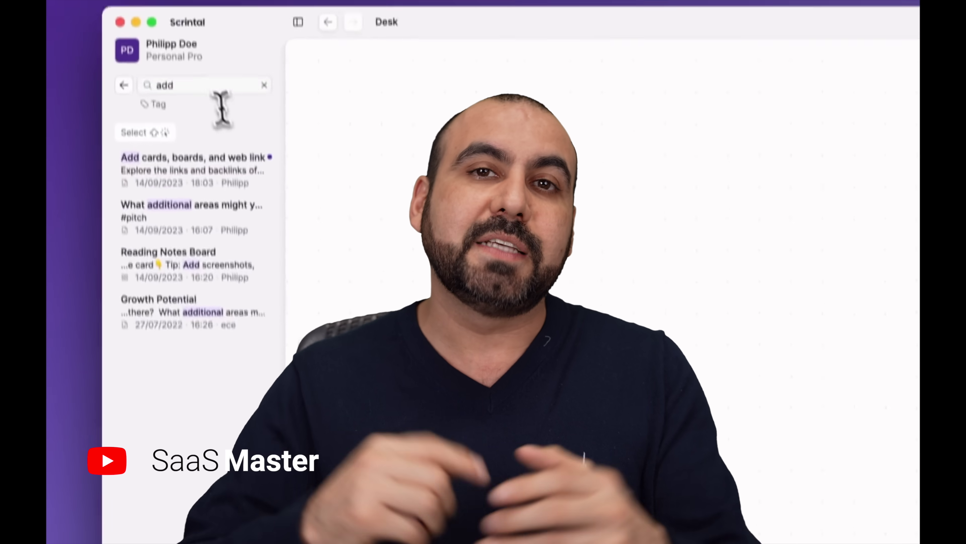
type("Scrinta")
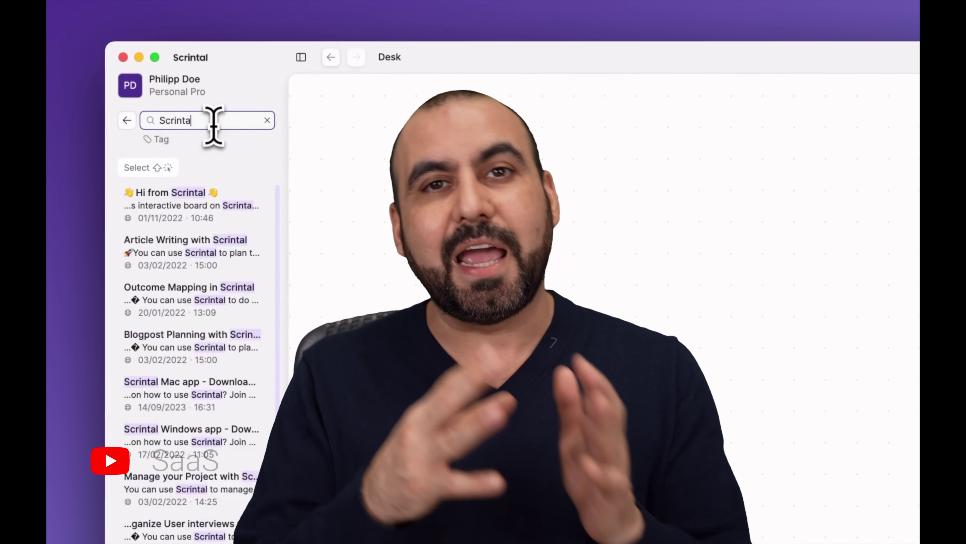
type("l mac app")
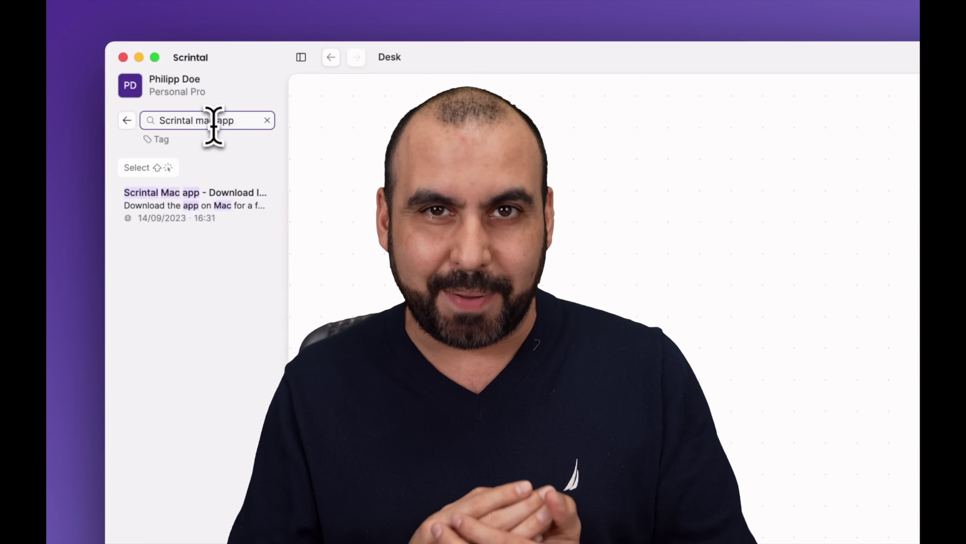
left_click_drag(198, 208, 833, 498)
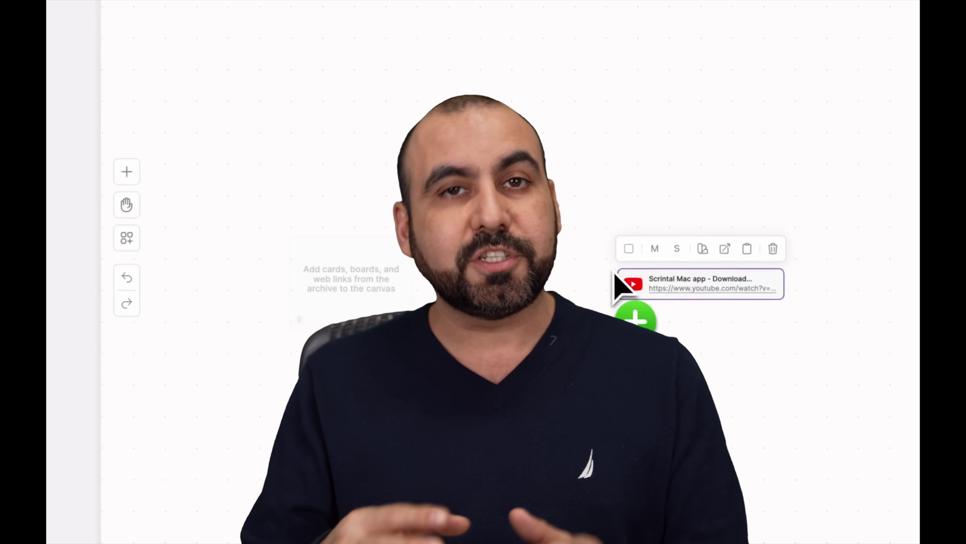
Step: Make the Scrintal Mac app link card medium-sized and green
left_click(654, 248)
left_click(702, 248)
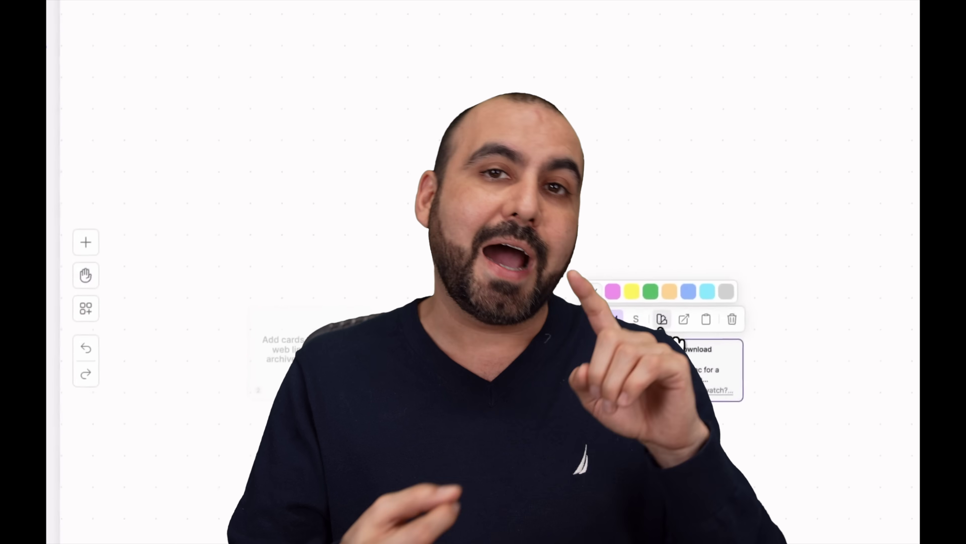
left_click(650, 294)
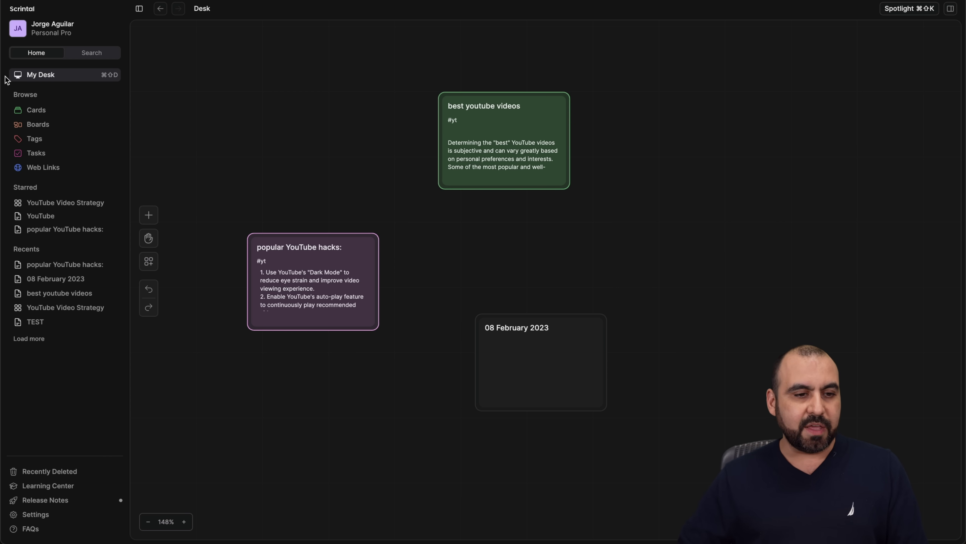
Step: Check the Tasks page for cards with open tasks, then go to the Boards list
left_click(37, 153)
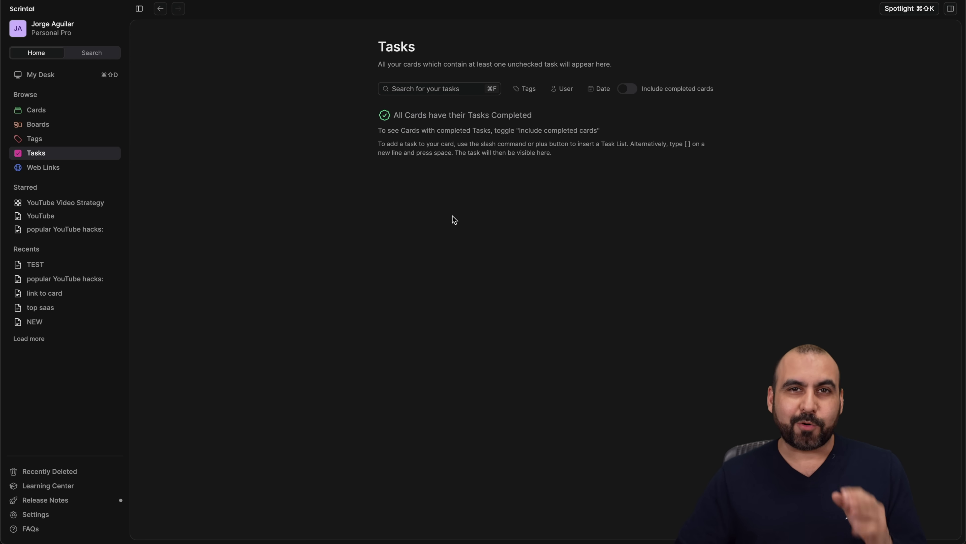
left_click(63, 126)
Step: On the YouTube Video Strategy board, create a new card titled 'MAKE VIDEO FOR FRIDAY'
left_click(321, 108)
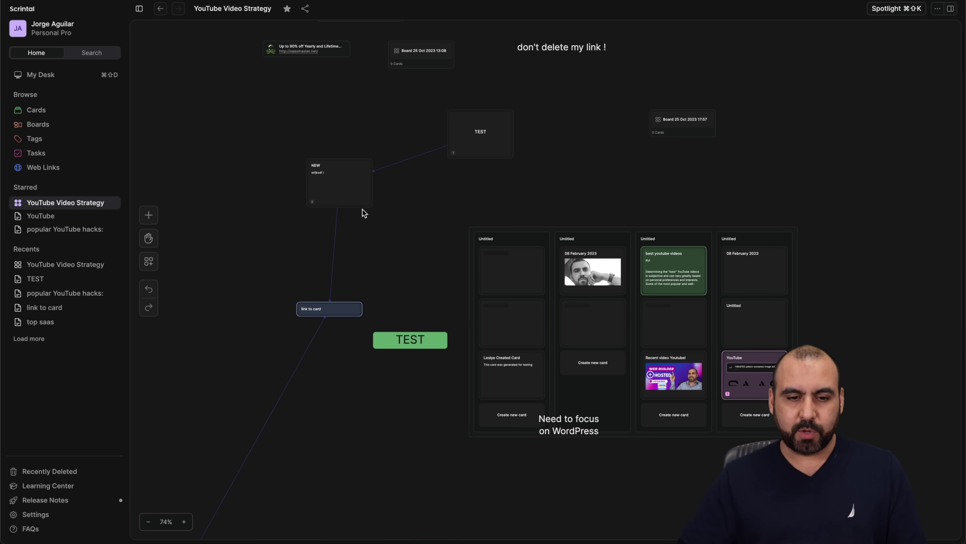
right_click(414, 217)
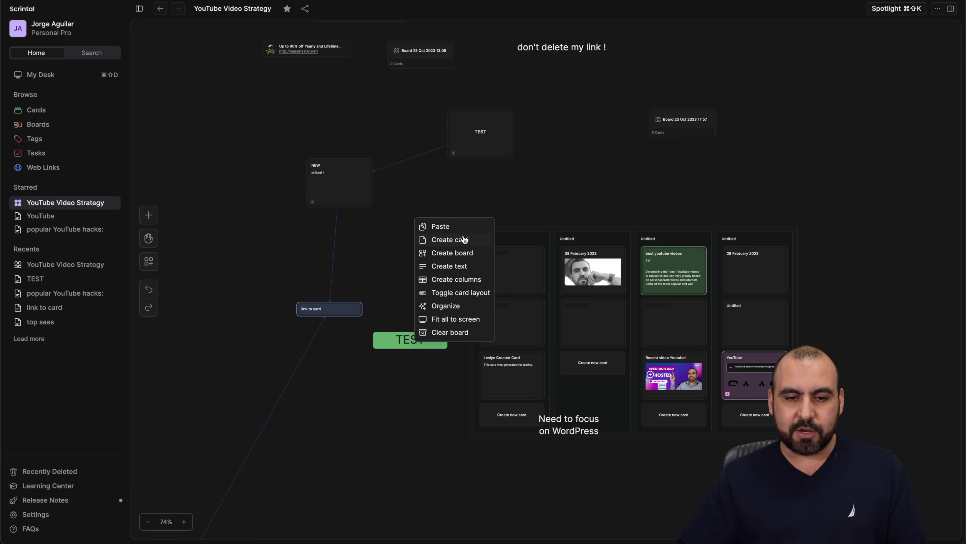
left_click(465, 240)
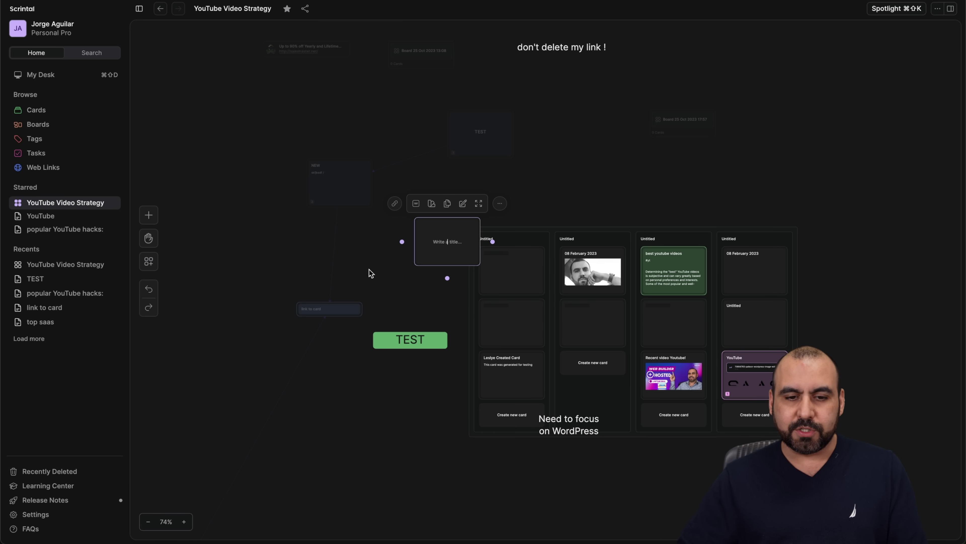
double_click(422, 251)
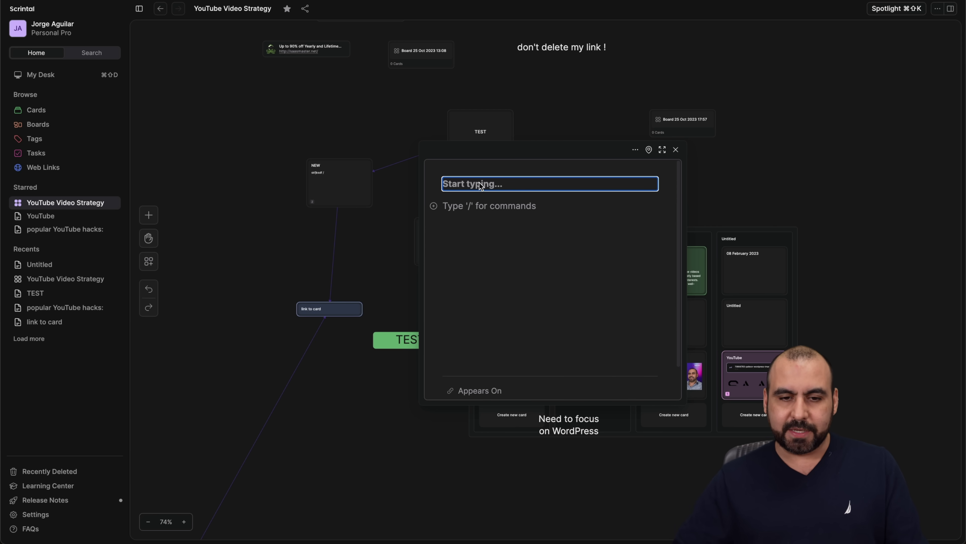
type("T")
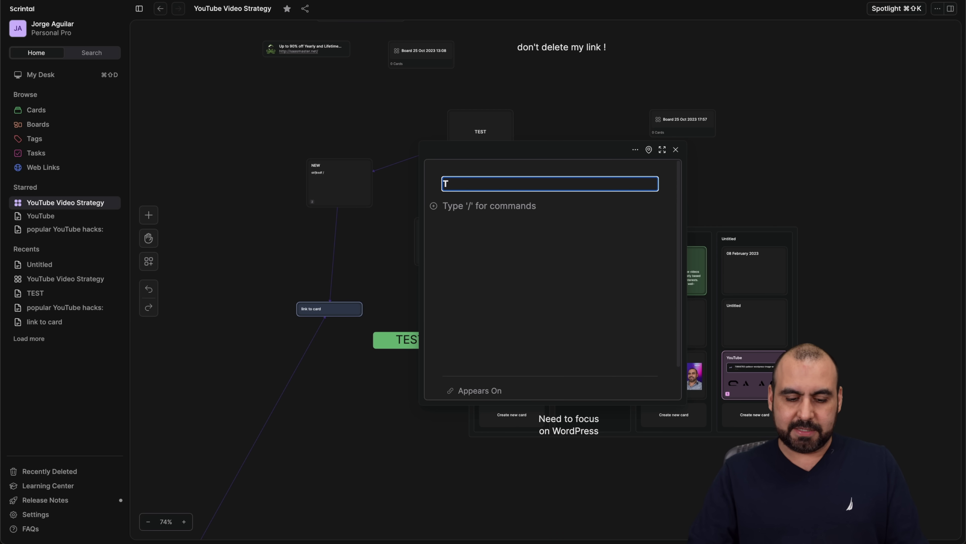
key("BackSpace")
type("MAKE VIDEO FOR FRIDAY")
key("Return")
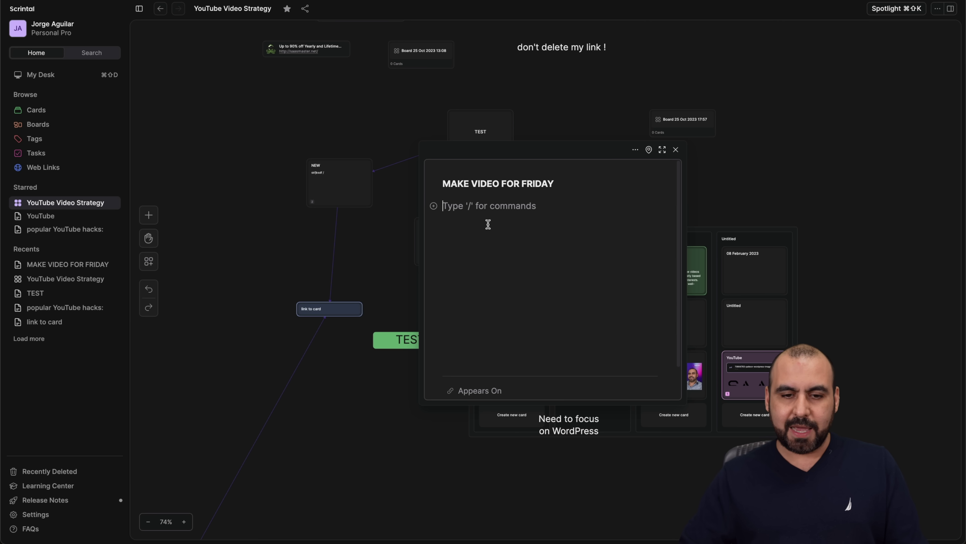
Step: Add a task list with Script, recording and publish video to the card
left_click(433, 206)
scroll(481, 278, "down", 3)
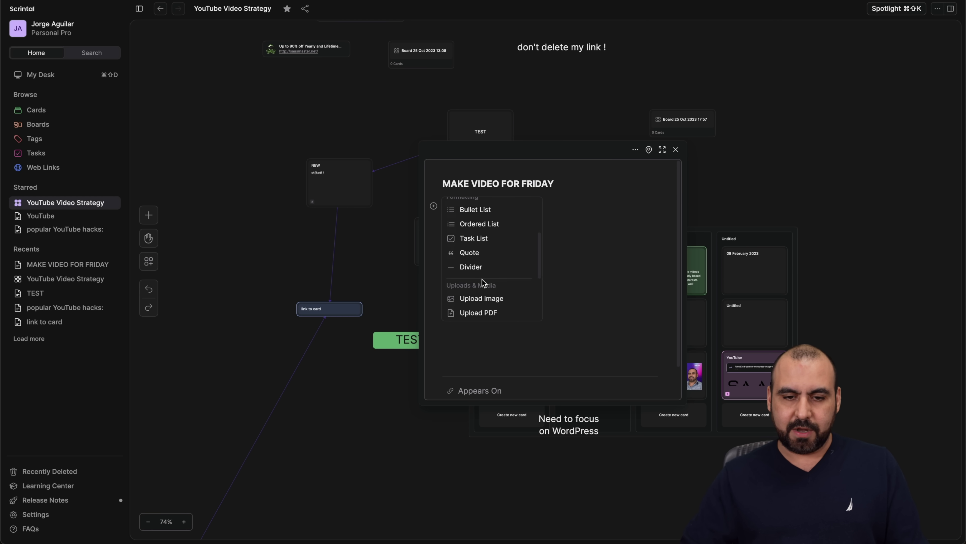
left_click(475, 237)
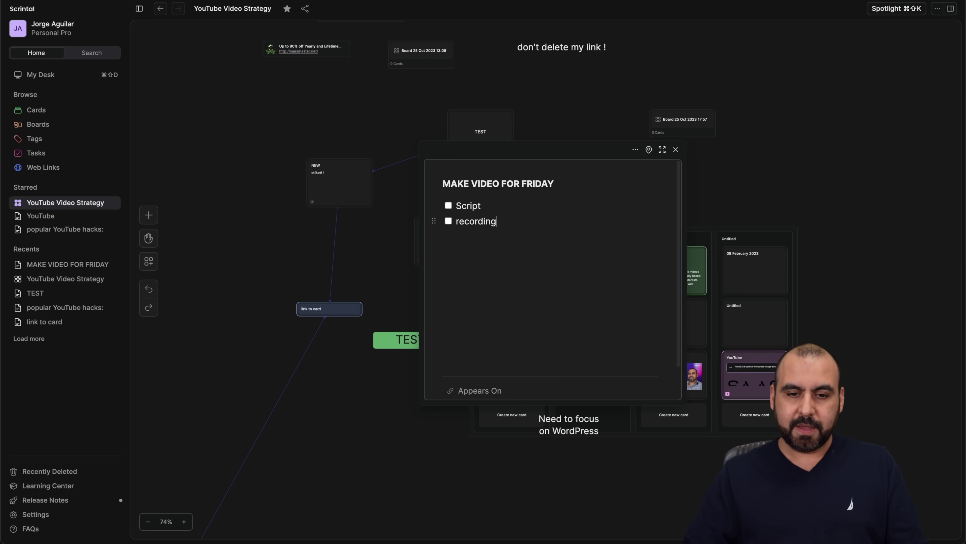
type("publish video")
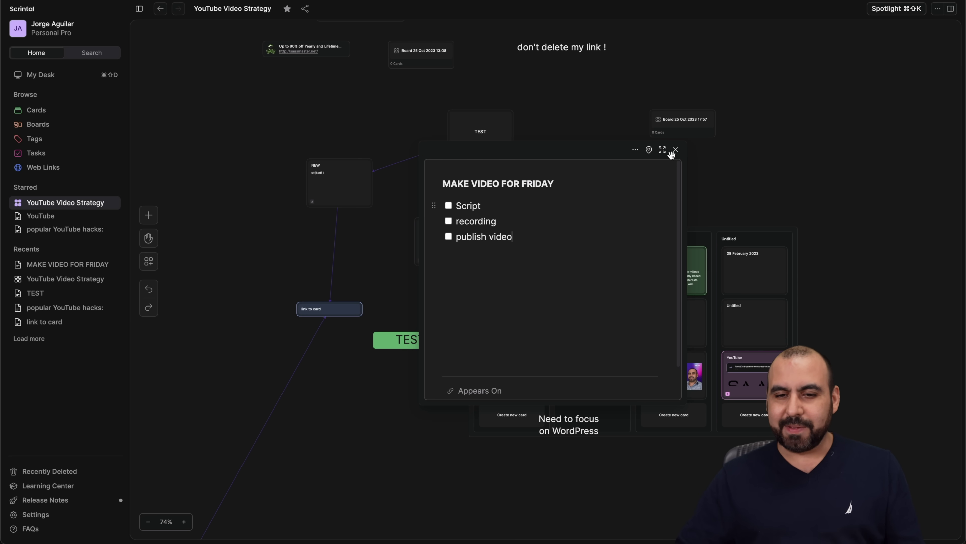
left_click(675, 150)
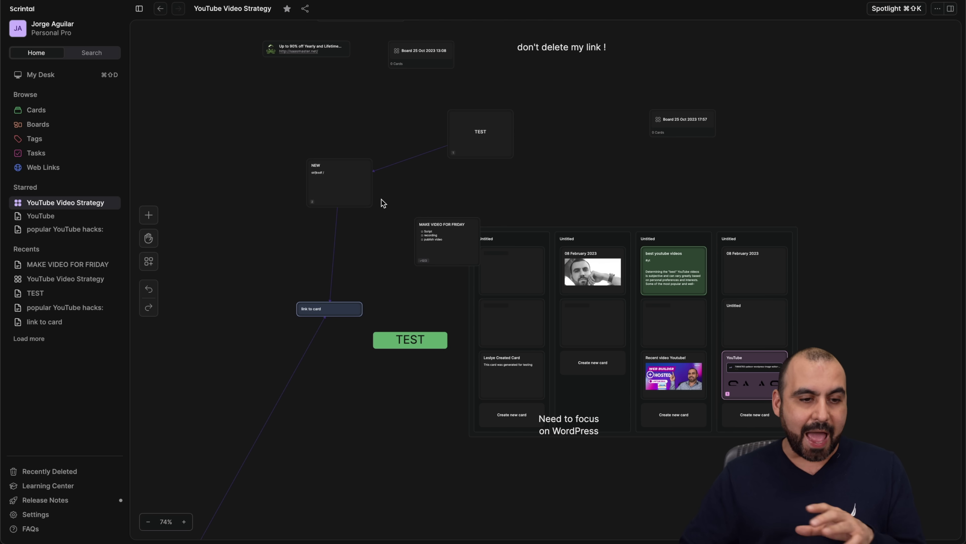
Step: Confirm the new tasks on the Tasks page, then reopen YouTube Video Strategy with its Links panel
left_click(66, 157)
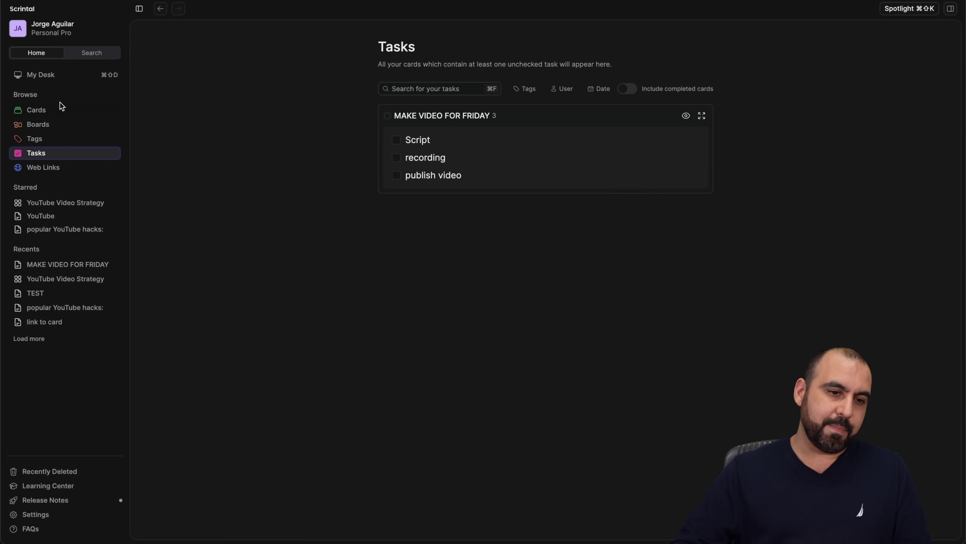
left_click(74, 127)
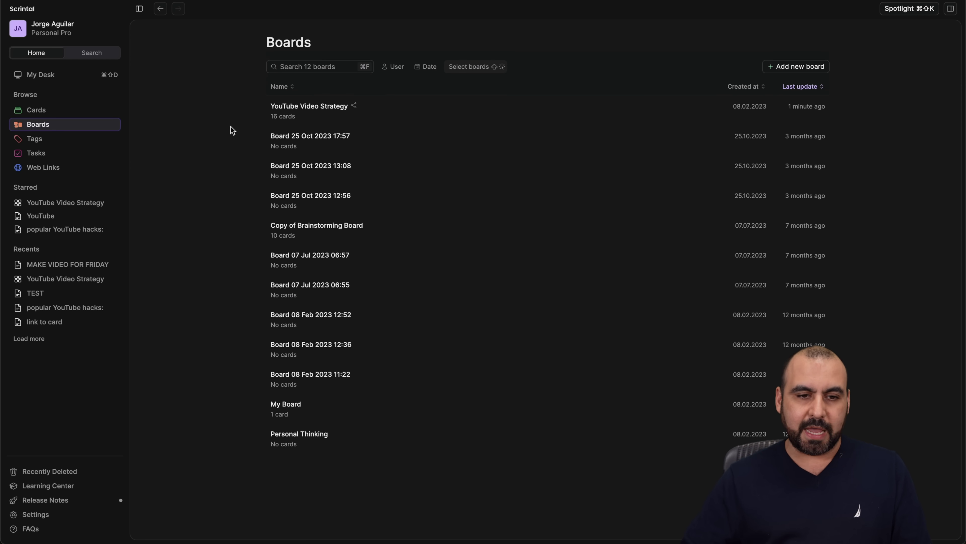
left_click(303, 108)
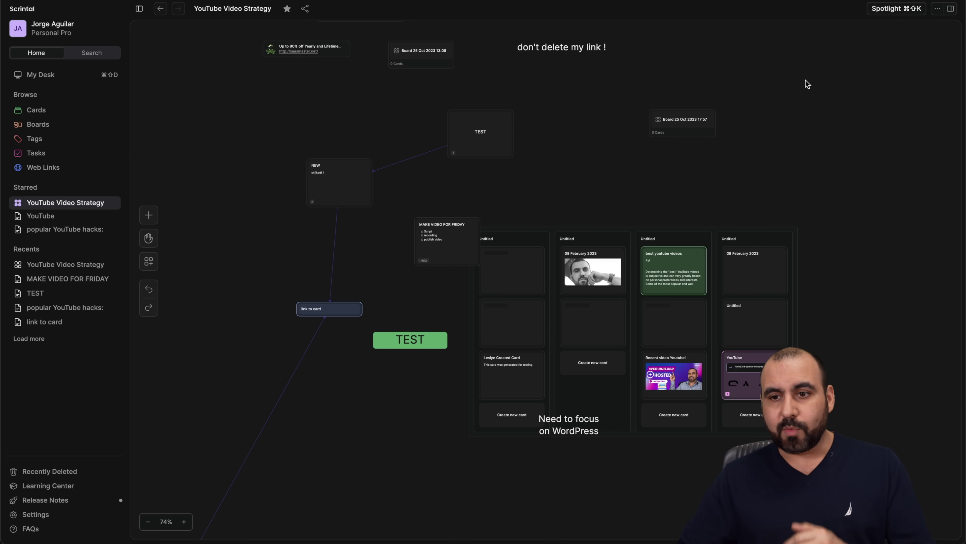
left_click(950, 8)
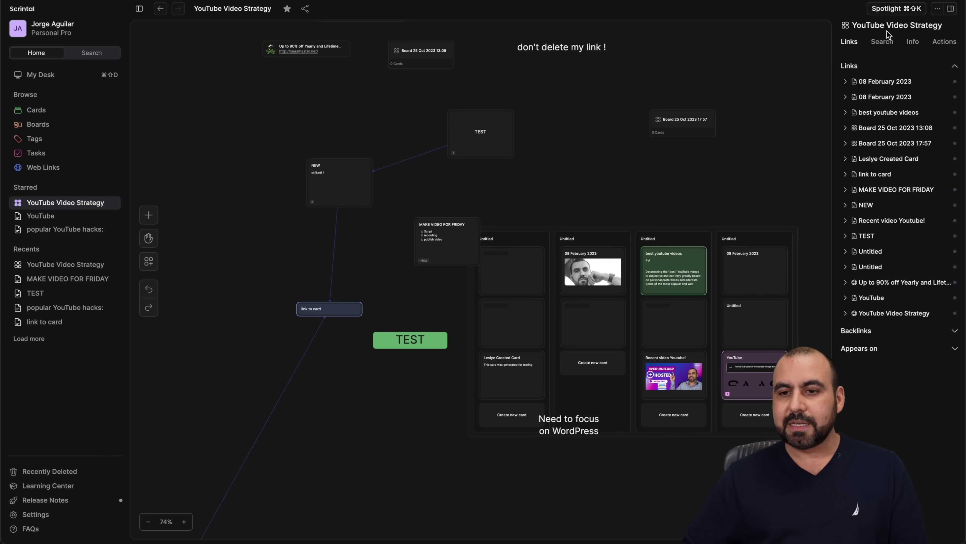
left_click(883, 42)
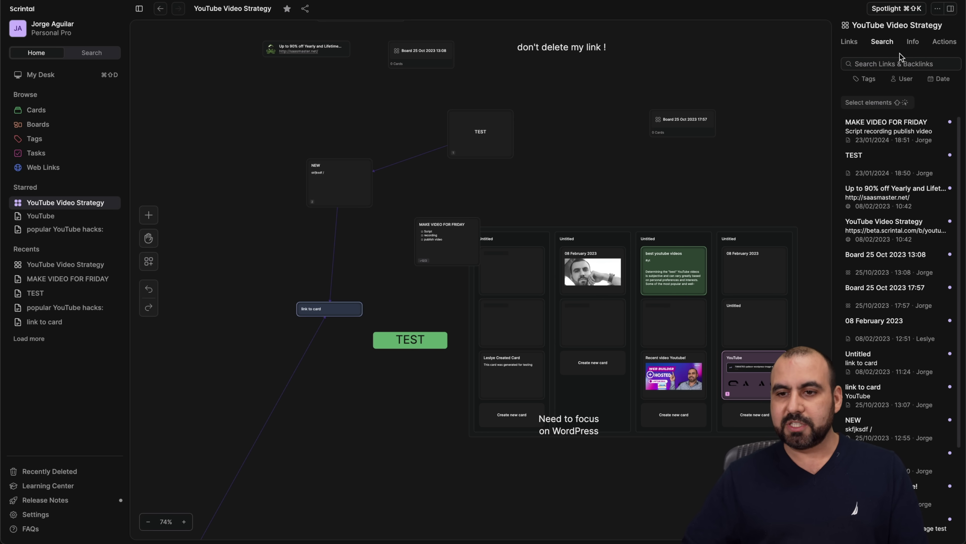
left_click(913, 42)
left_click(939, 43)
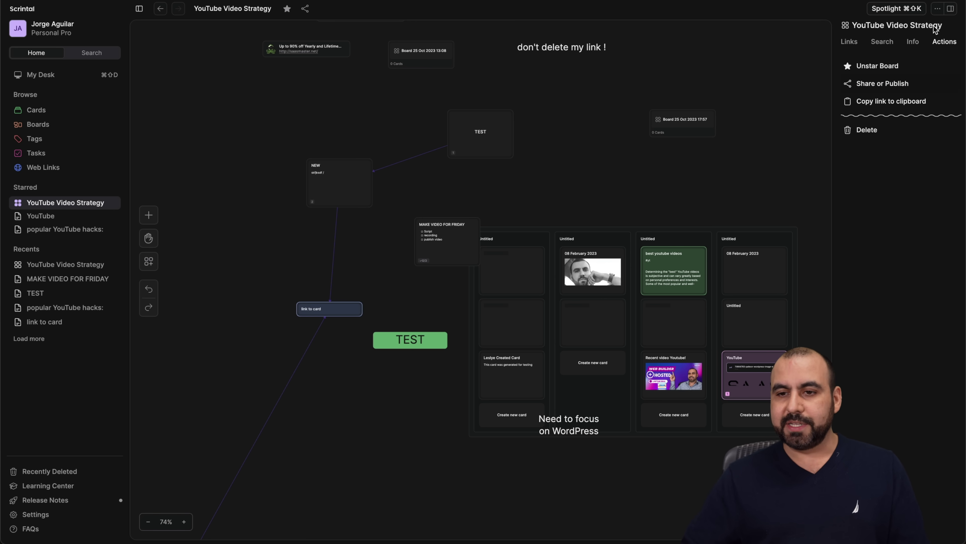
left_click(951, 8)
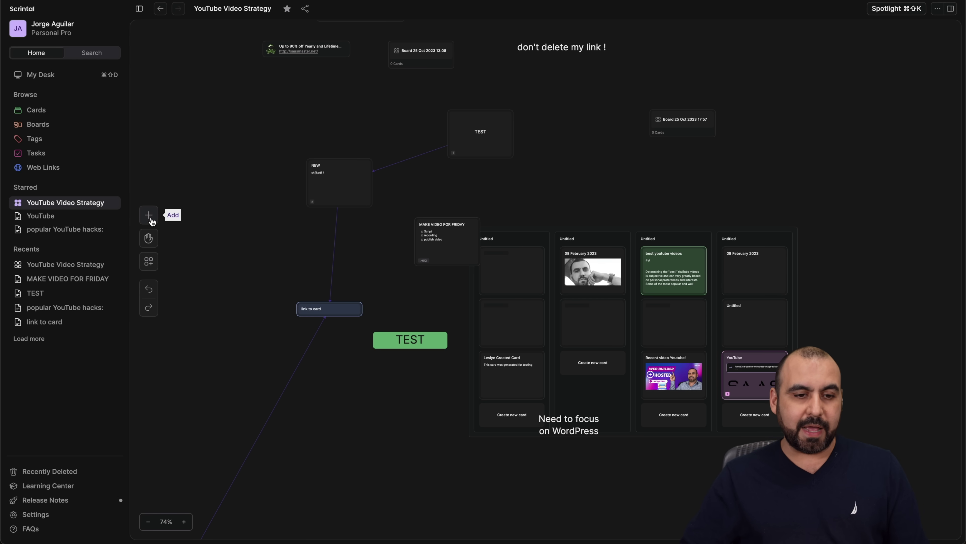
left_click(150, 218)
left_click(202, 322)
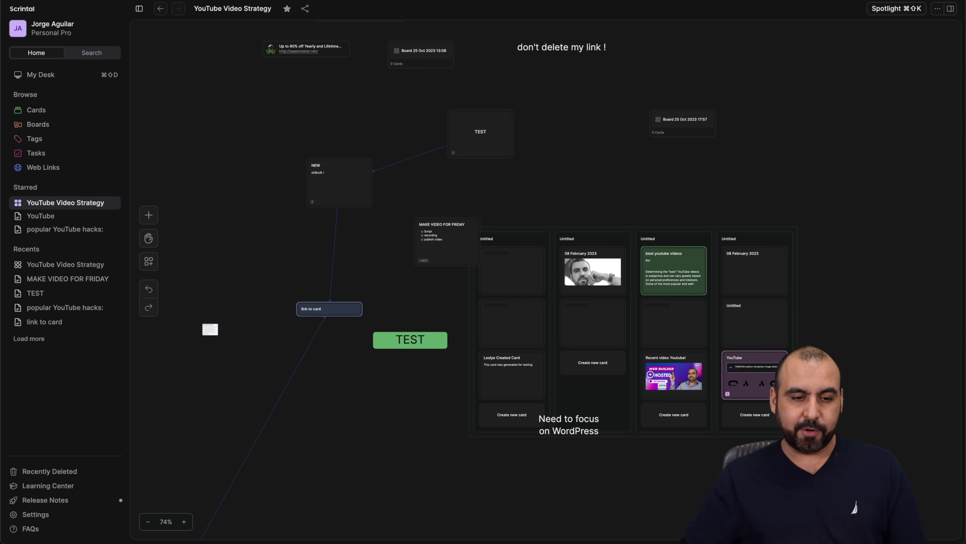
left_click(320, 421)
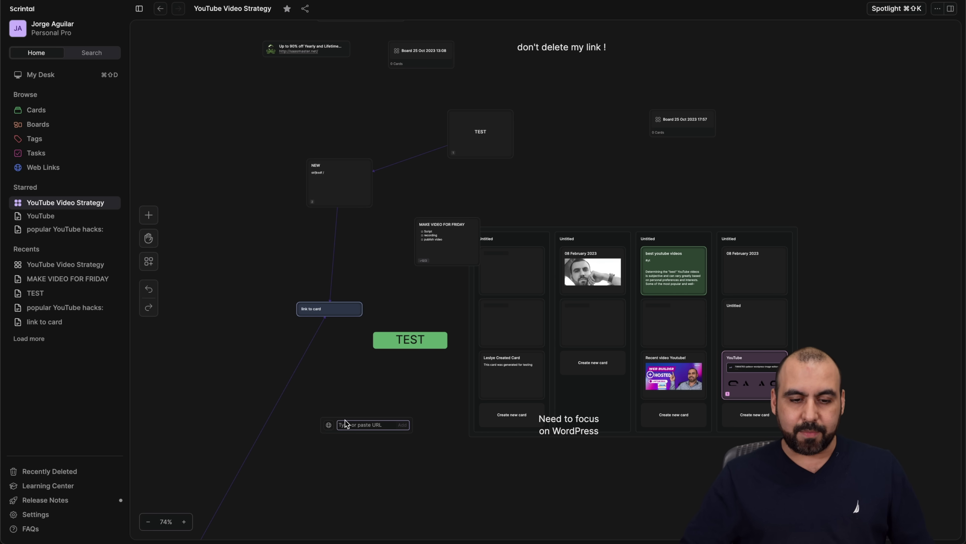
type("https://saasmaster.net")
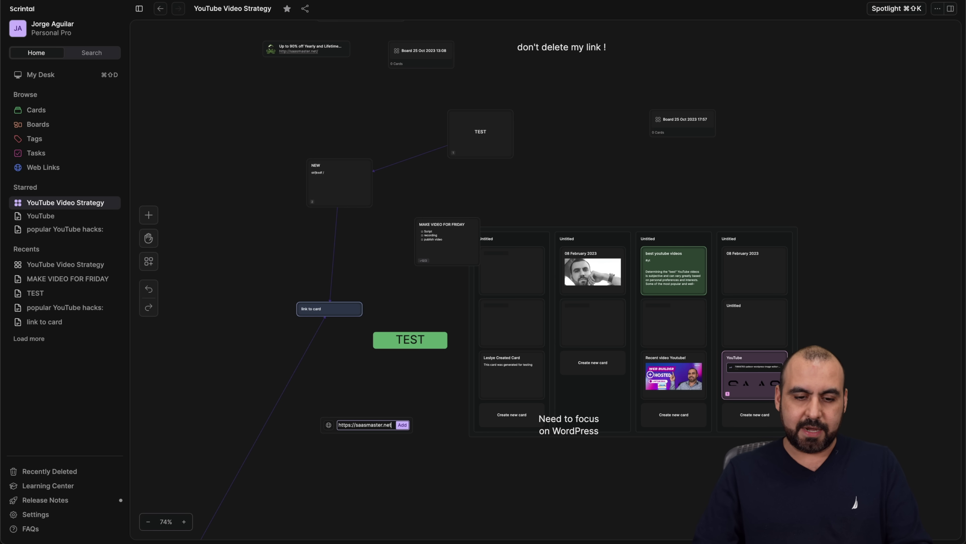
key("Return")
left_click_drag(391, 427, 433, 405)
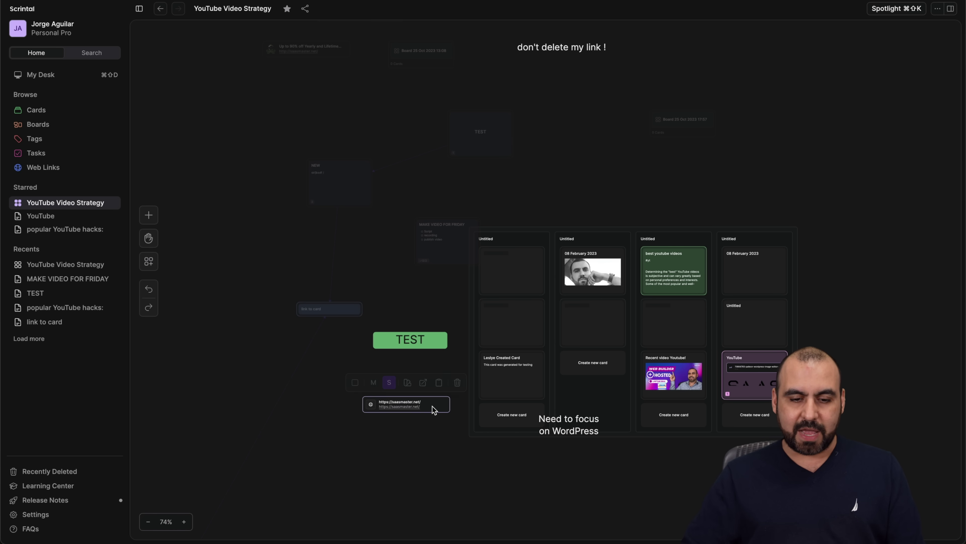
left_click(373, 383)
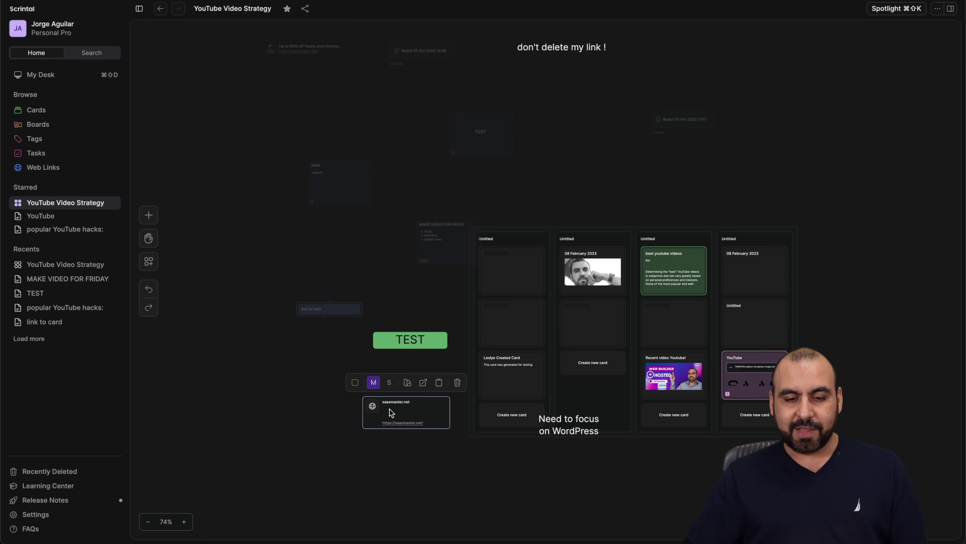
left_click(416, 471)
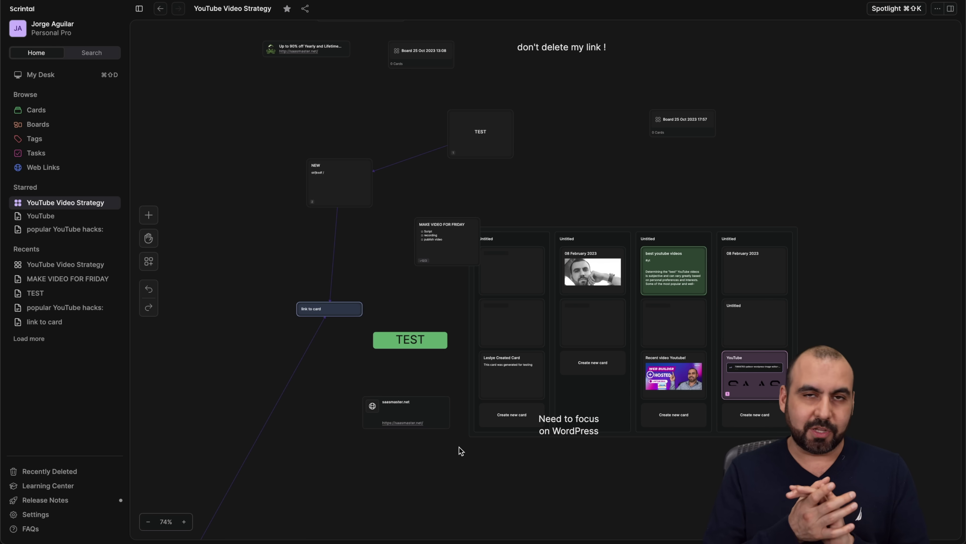
Step: Highlight 'Music videos' in the best youtube videos card and close the card
double_click(676, 276)
scroll(725, 319, "down", 5)
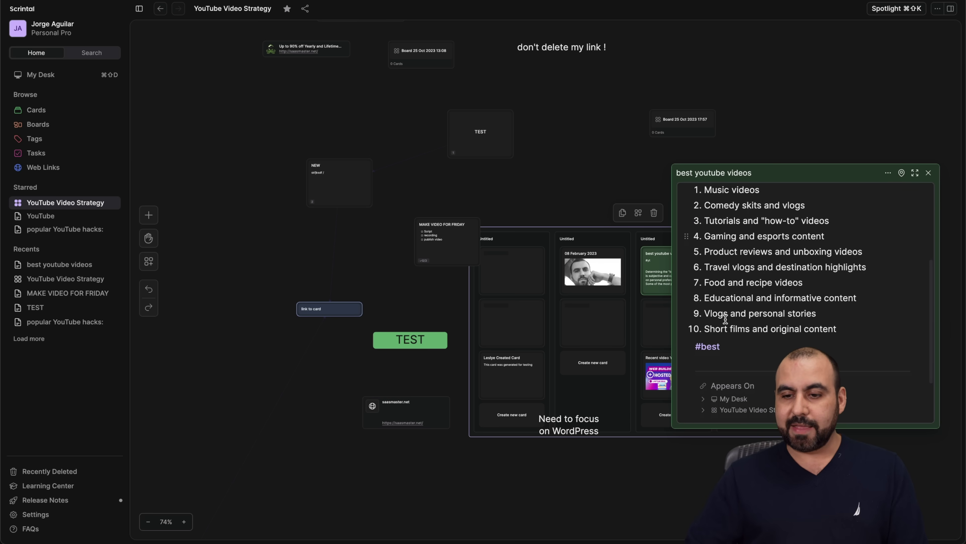
scroll(723, 305, "up", 5)
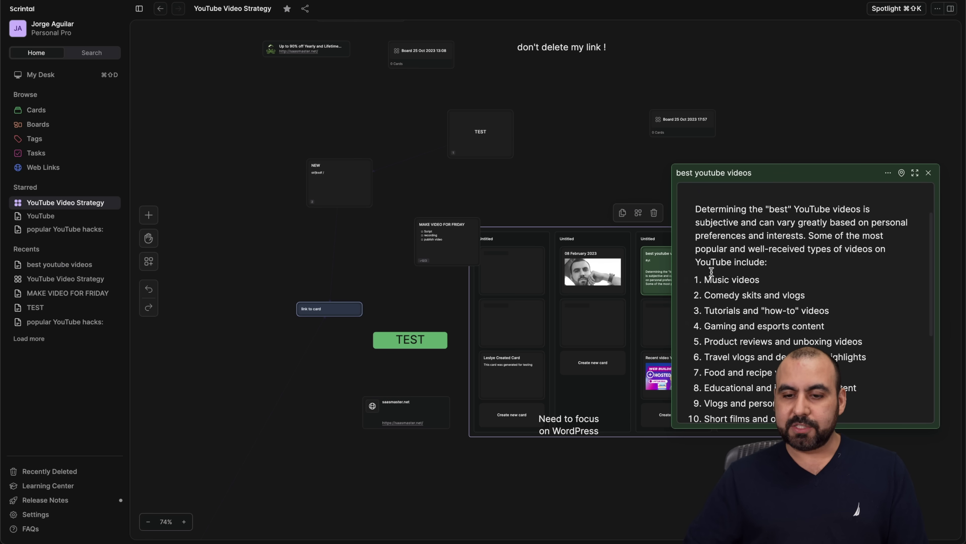
left_click_drag(704, 281, 757, 279)
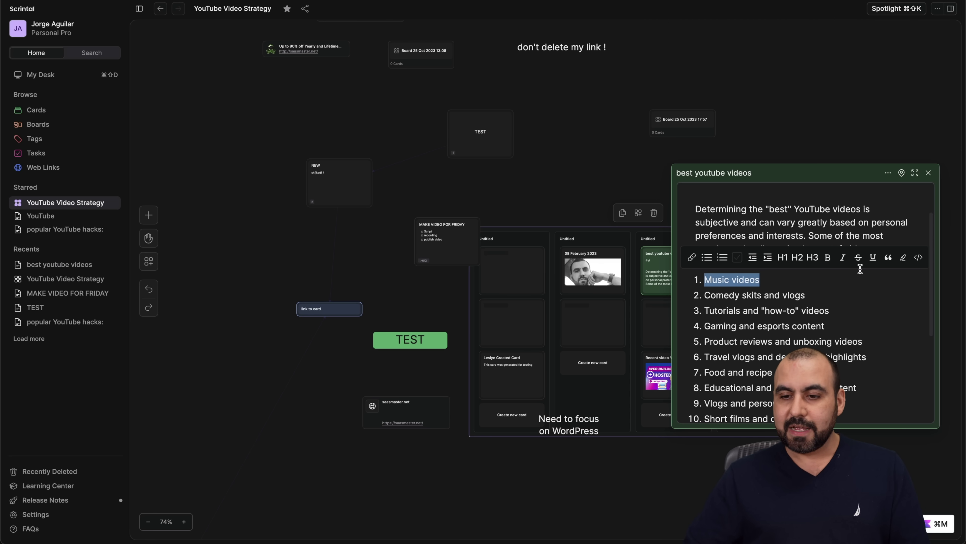
left_click(904, 259)
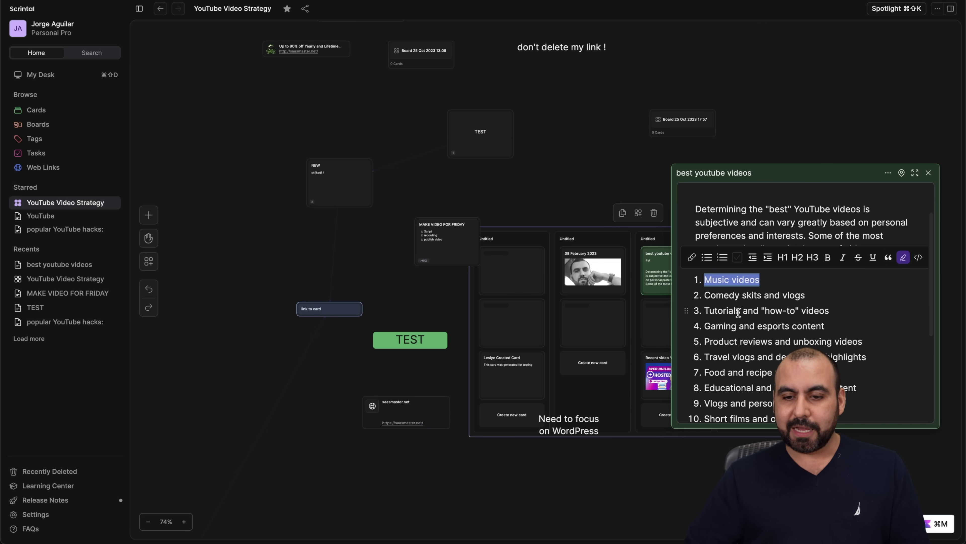
left_click(740, 311)
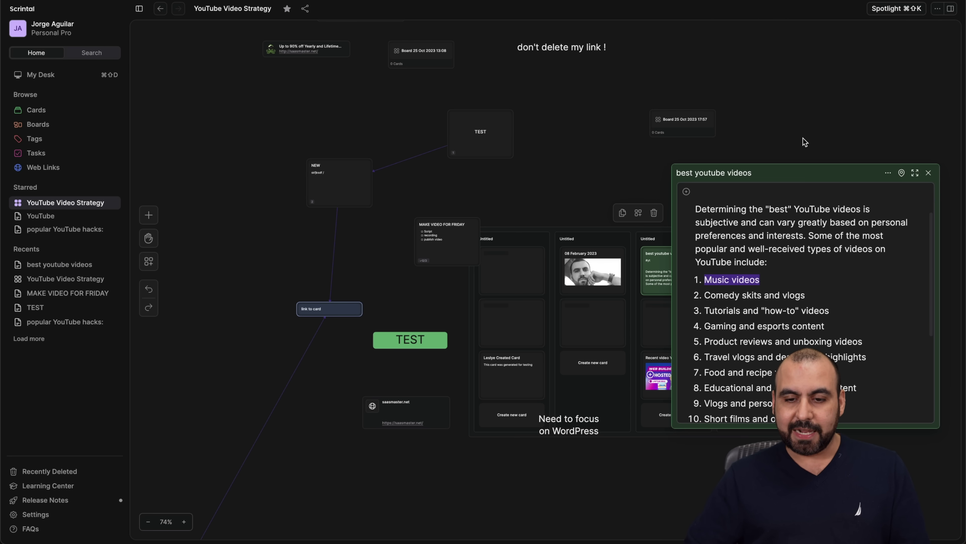
left_click(929, 173)
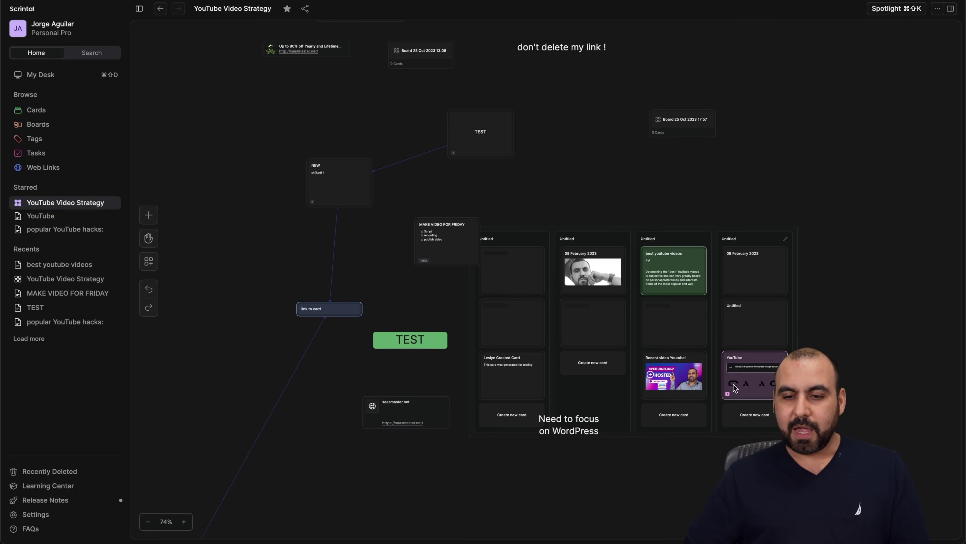
Step: Reopen the best youtube videos card to check the highlight, then close it
left_click(675, 277)
scroll(737, 348, "down", 2)
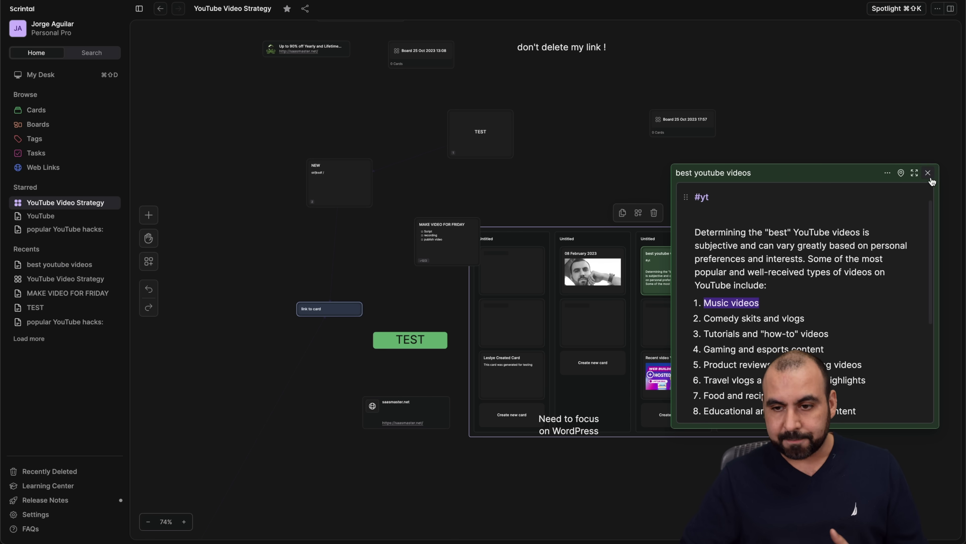
left_click(928, 173)
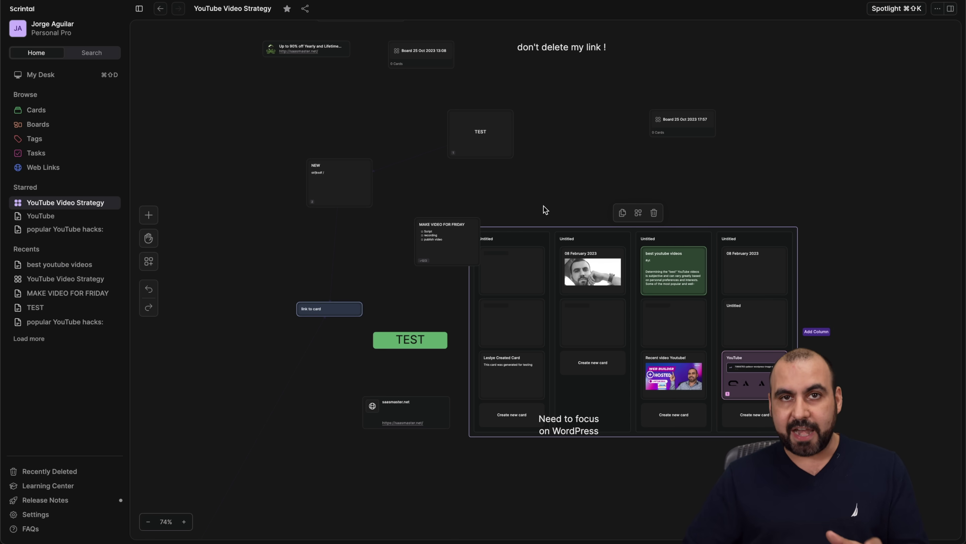